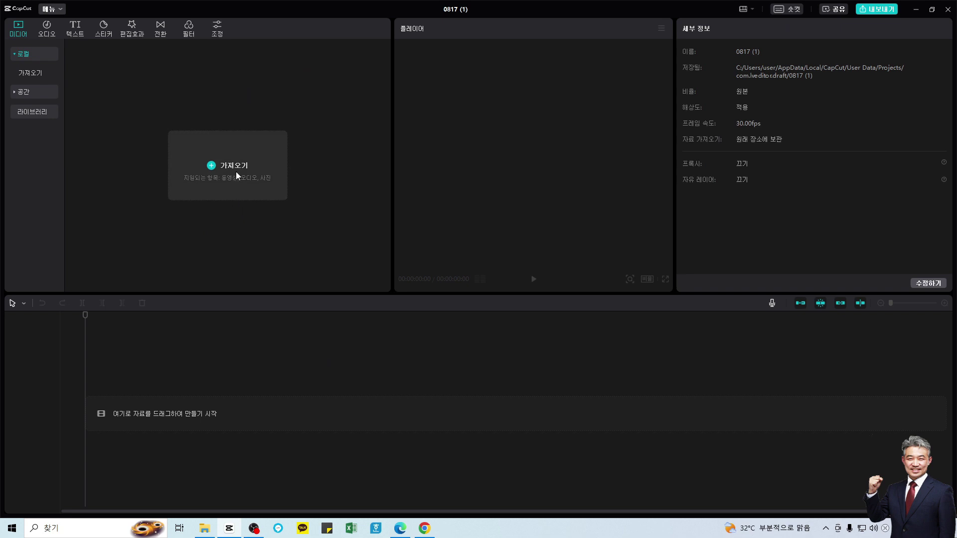
# Import 하늘보기.mp4, place it at the start of the timeline and play it through.
pyautogui.click(235, 172)
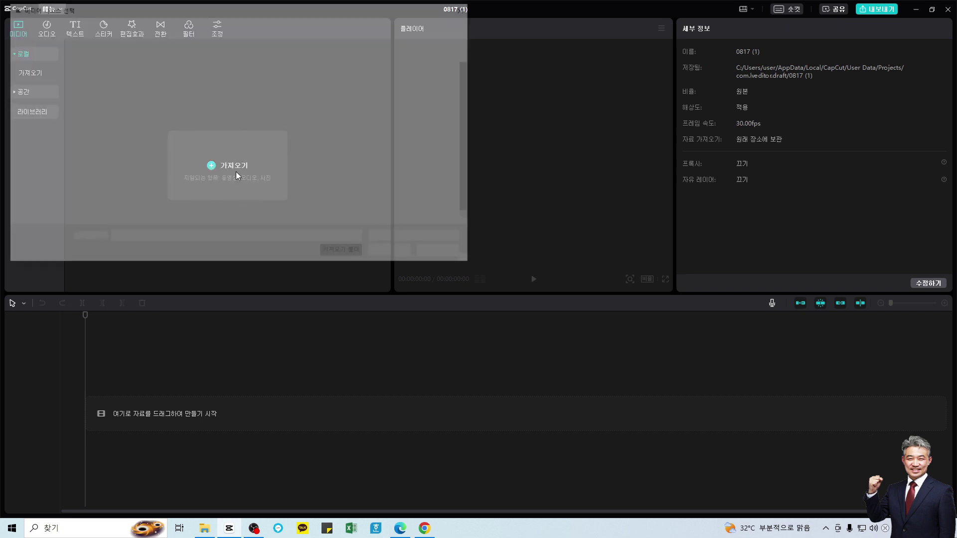
pyautogui.doubleClick(104, 149)
pyautogui.moveTo(101, 99); pyautogui.dragTo(142, 395)
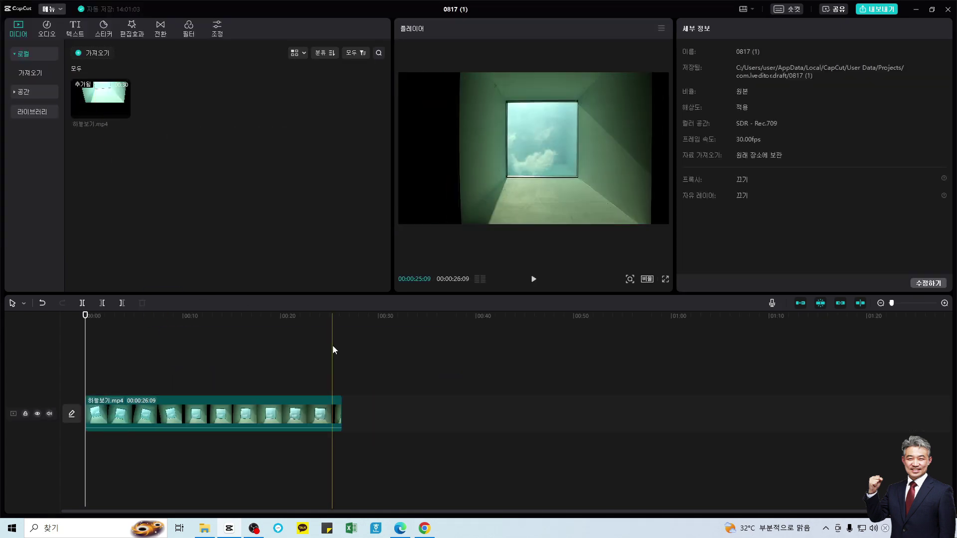
pyautogui.click(144, 319)
pyautogui.press('space')
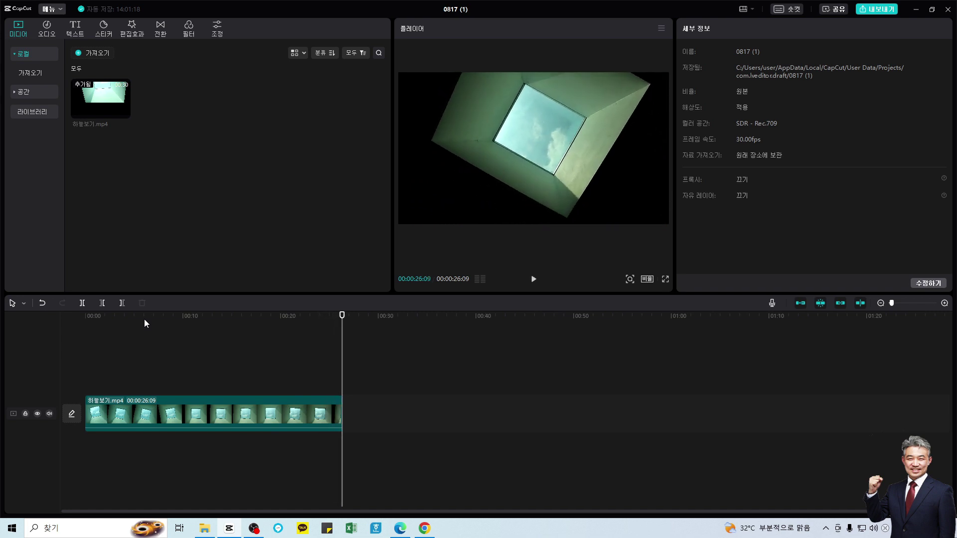
# Keyframe a zoom-in on the clip: 100% scale at 00:00:00:17 and, after trying 200% and 180%, 170% at 00:00:07:01.
pyautogui.click(97, 419)
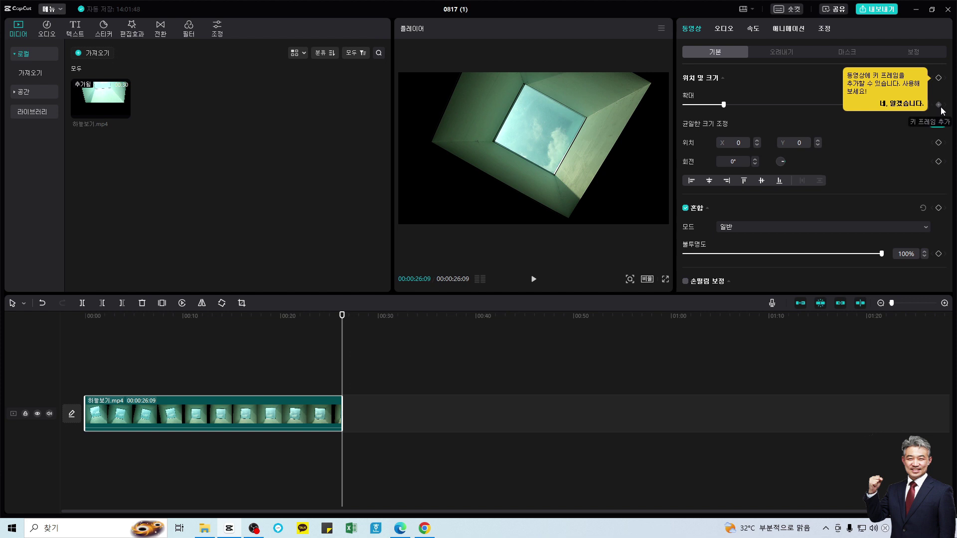
pyautogui.moveTo(342, 316); pyautogui.dragTo(90, 319)
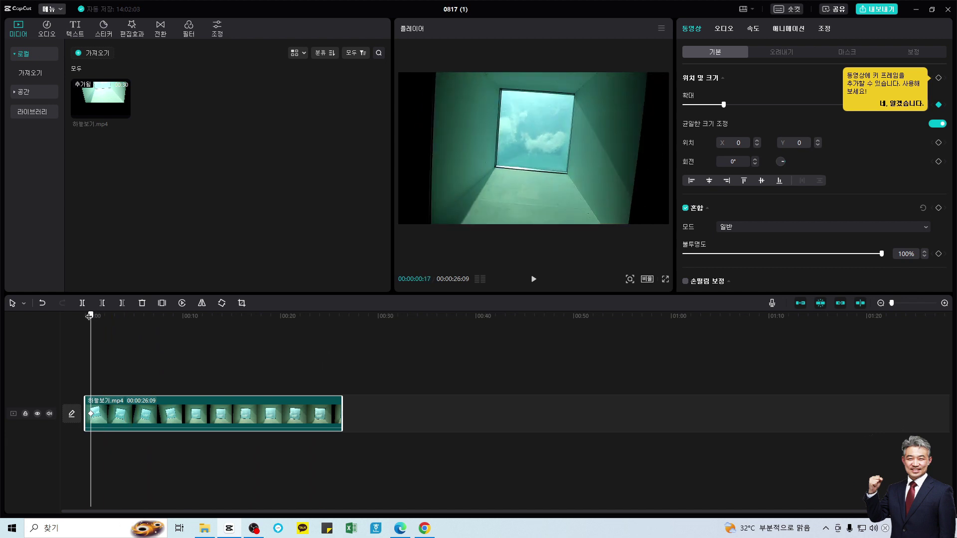
pyautogui.moveTo(90, 316); pyautogui.dragTo(155, 318)
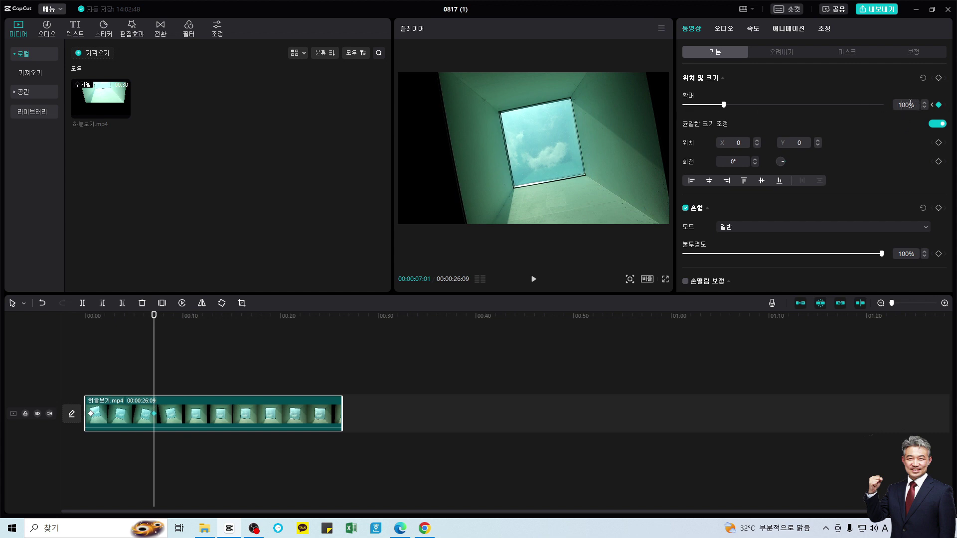
pyautogui.write('200')
pyautogui.press('Return')
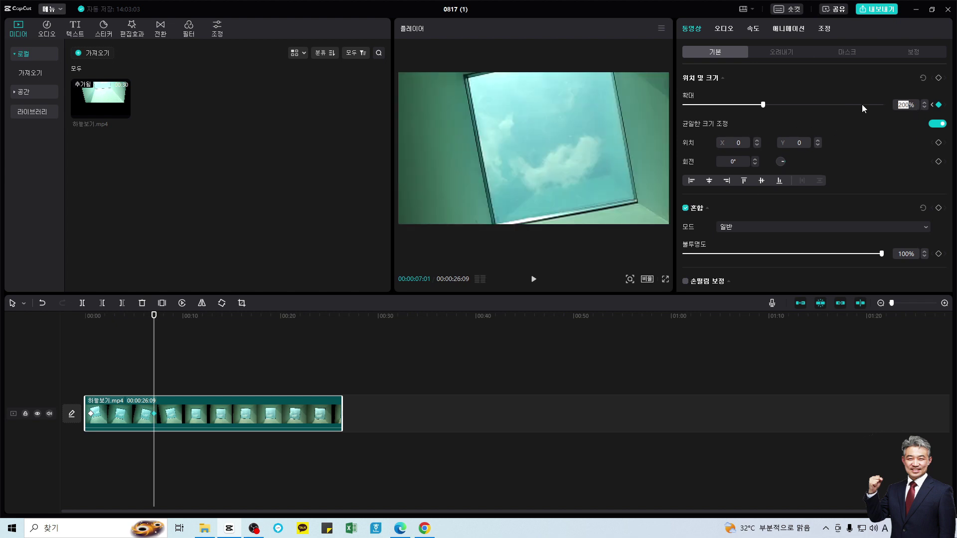
pyautogui.write('180')
pyautogui.press('Return')
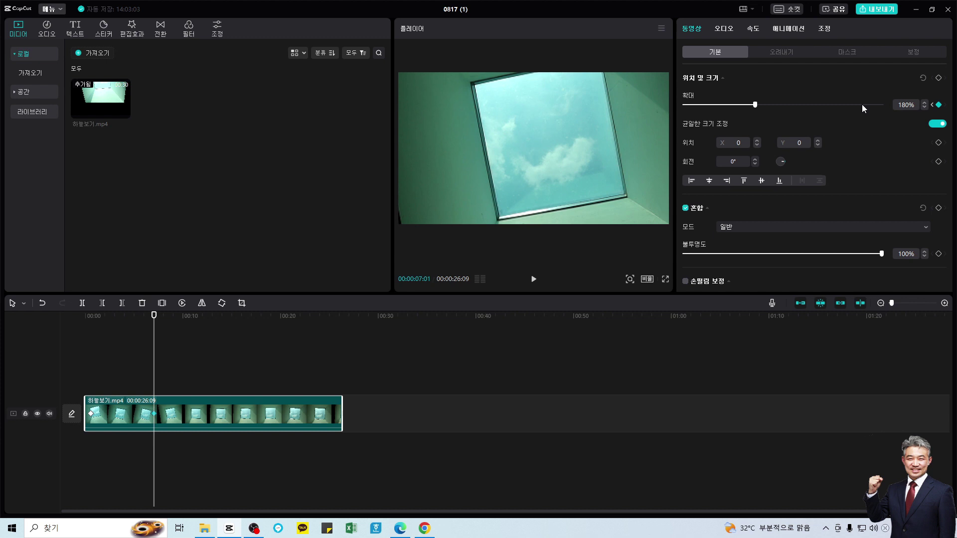
pyautogui.write('170')
pyautogui.press('Return')
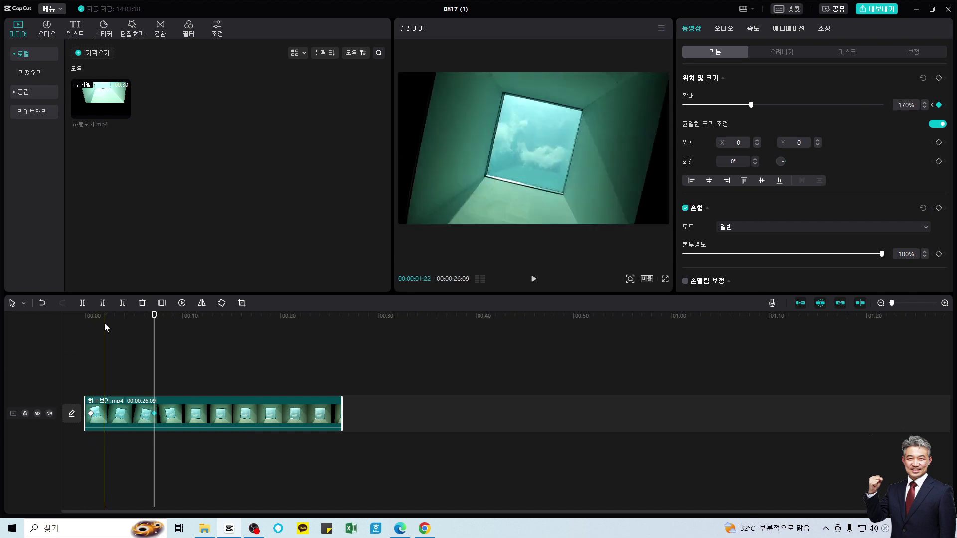
# Play the video from the beginning to check the zoom-in.
pyautogui.click(86, 315)
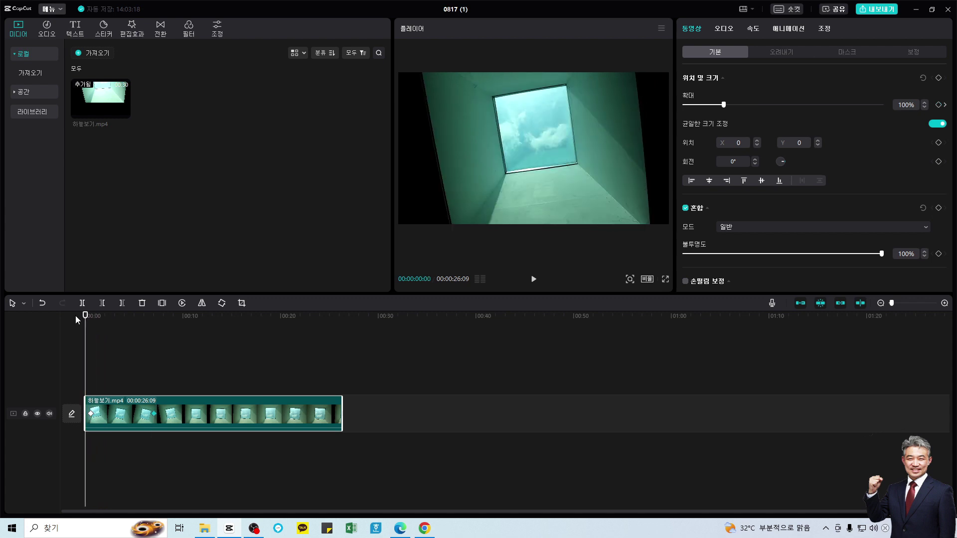
pyautogui.press('space')
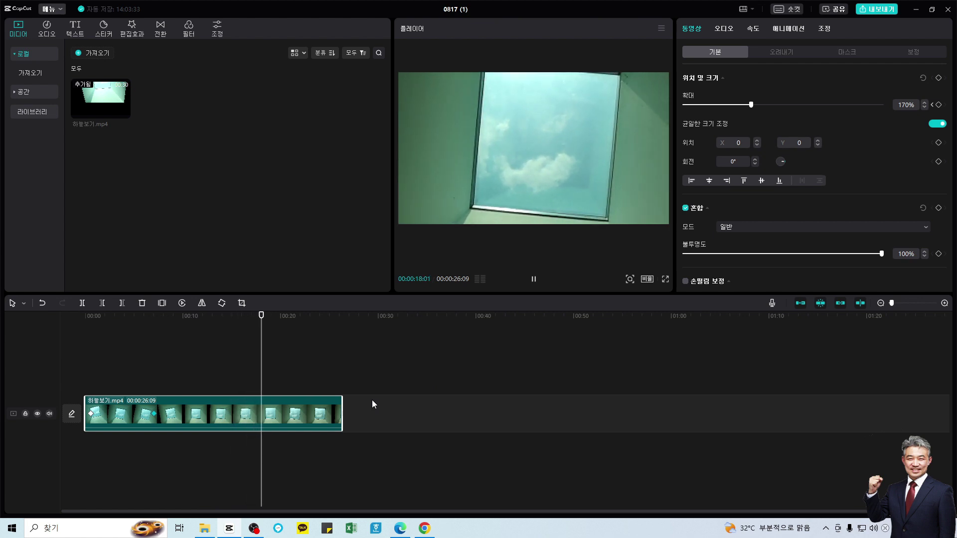
pyautogui.press('space')
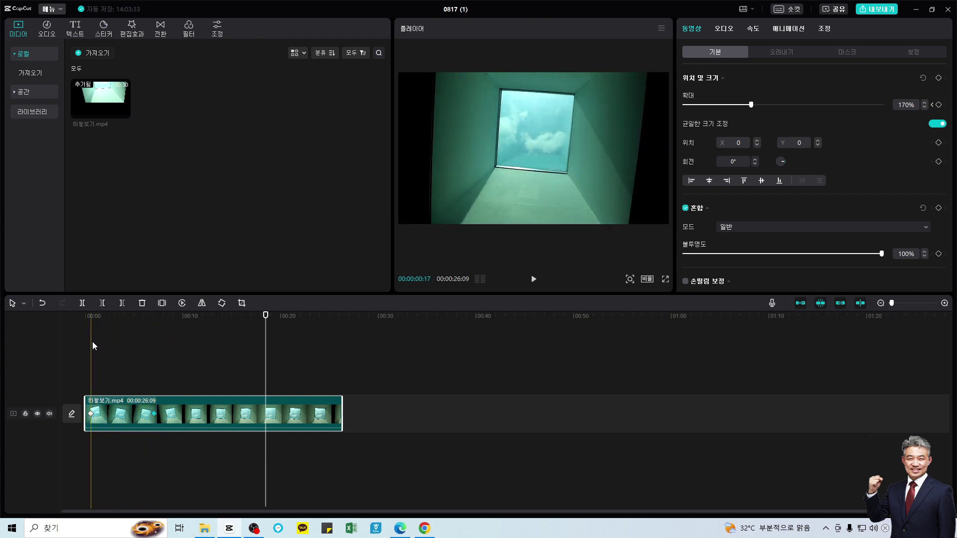
# Split the clip at both scale keyframes and set the middle segment's speed to 1.5x.
pyautogui.press('q')
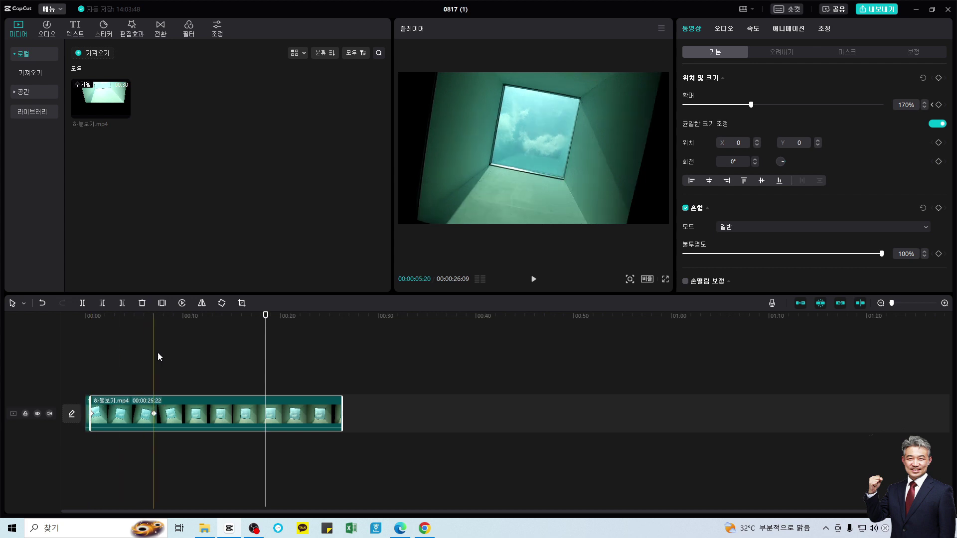
pyautogui.hotkey('ctrl', 'b')
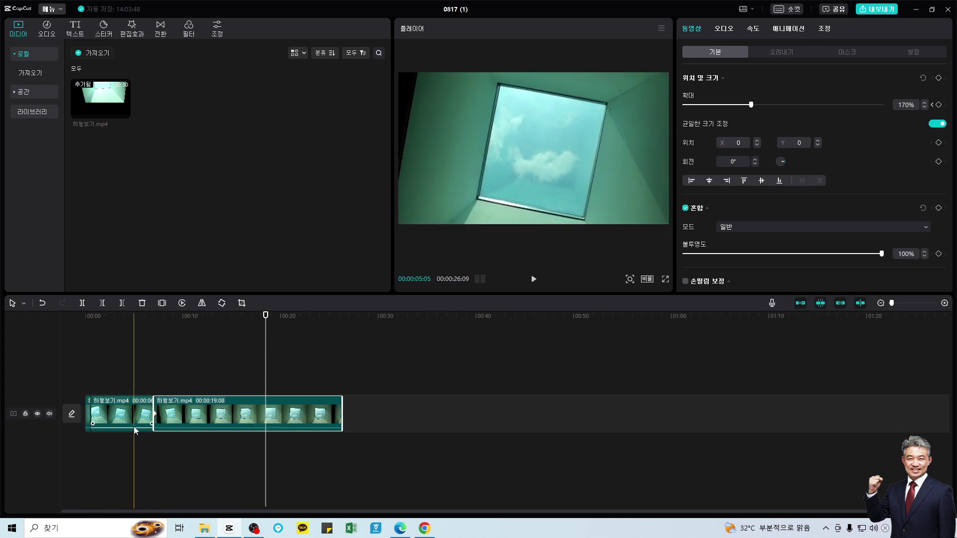
pyautogui.click(130, 412)
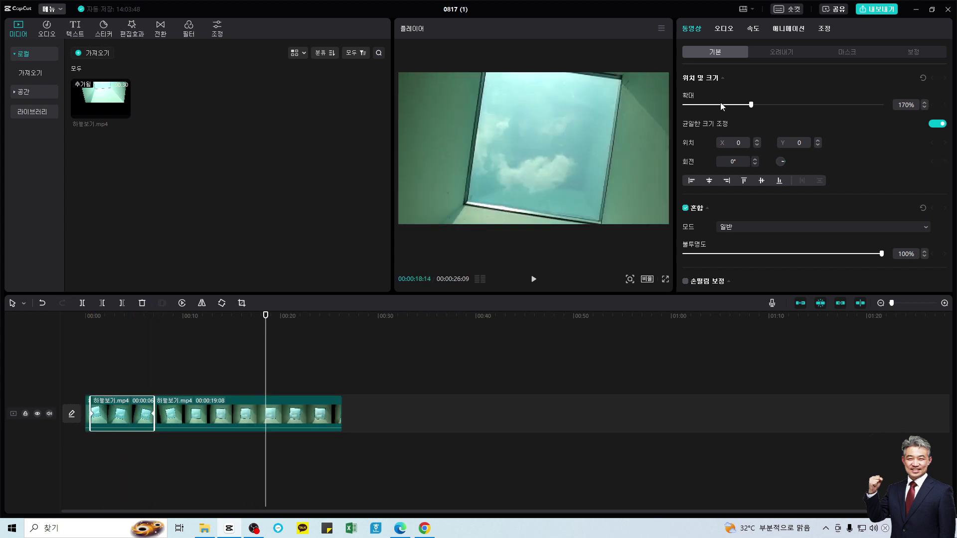
pyautogui.click(753, 29)
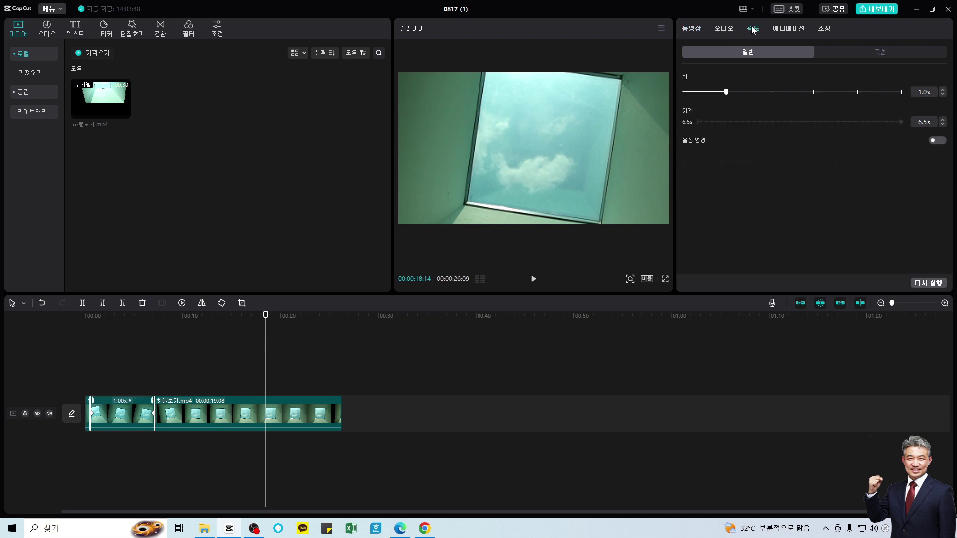
pyautogui.doubleClick(922, 92)
pyautogui.write('1.5')
pyautogui.press('Return')
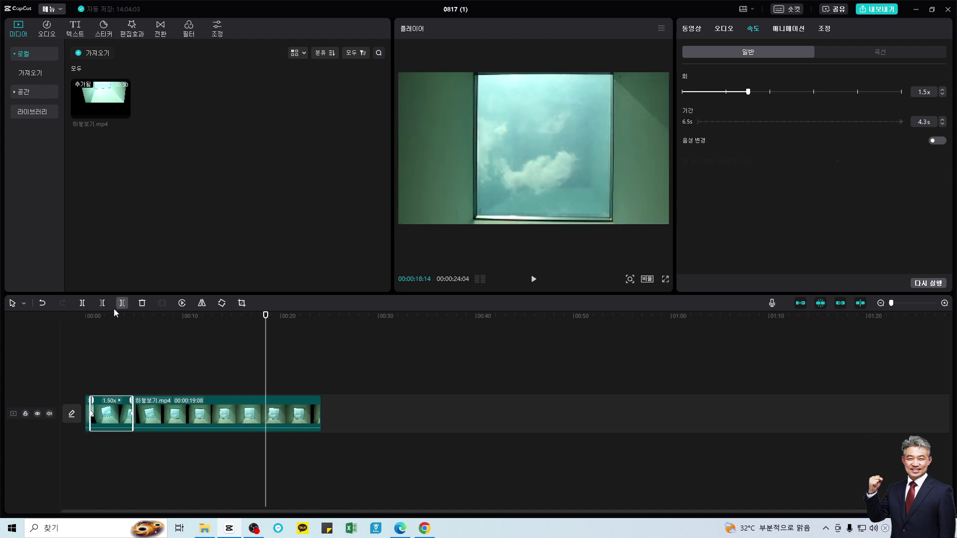
# Raise the middle segment's speed to 2.0x and replay the video from the beginning.
pyautogui.press('space')
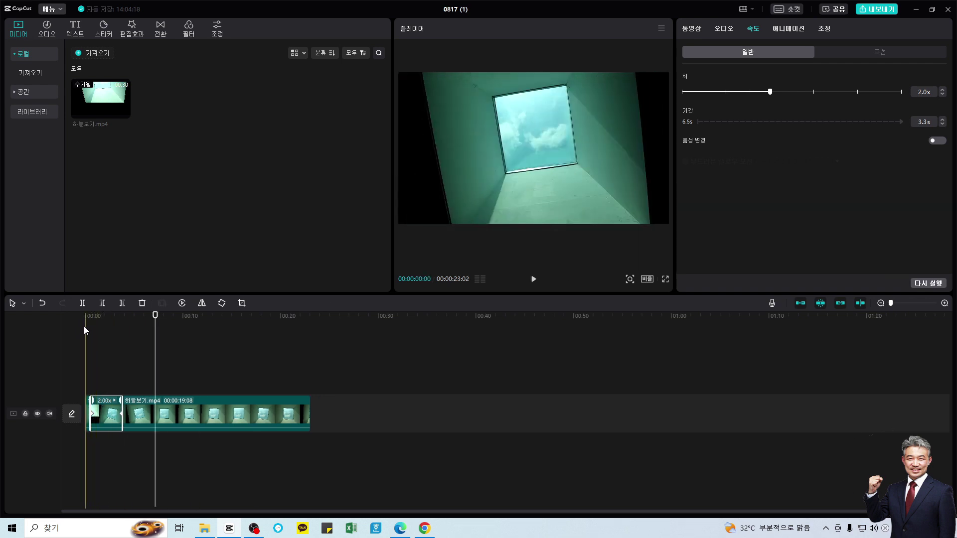
pyautogui.click(84, 315)
pyautogui.press('space')
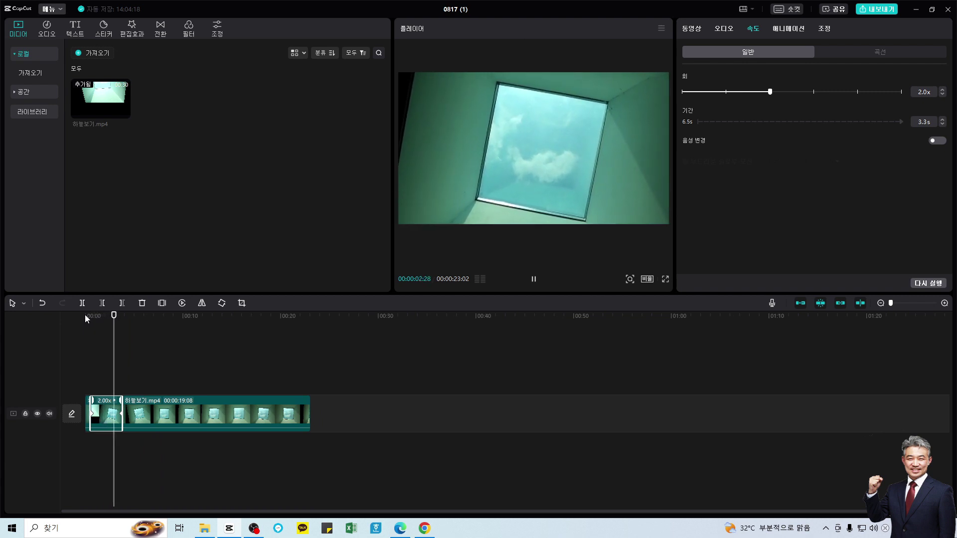
# Add a scale keyframe to the last video segment at 00:00:10:24, keeping 170%.
pyautogui.click(190, 315)
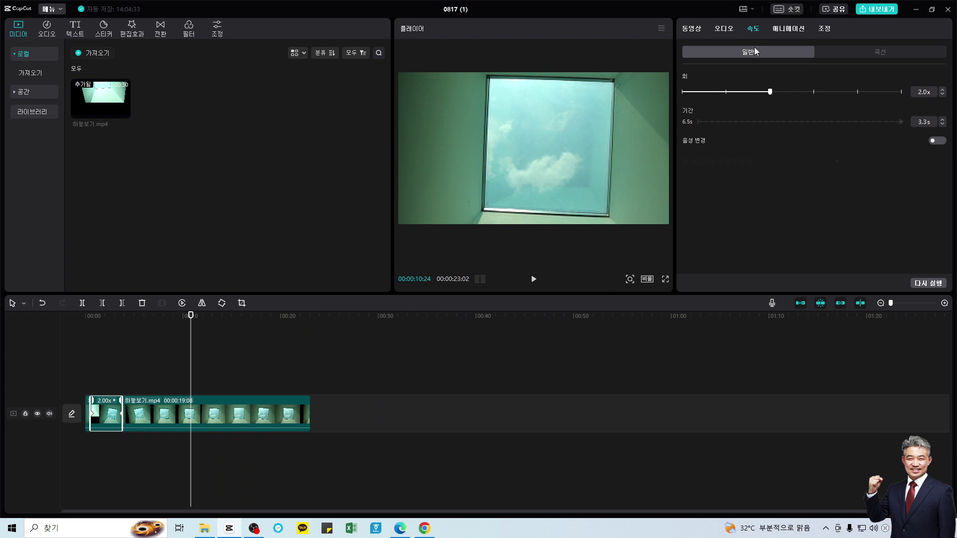
pyautogui.click(696, 29)
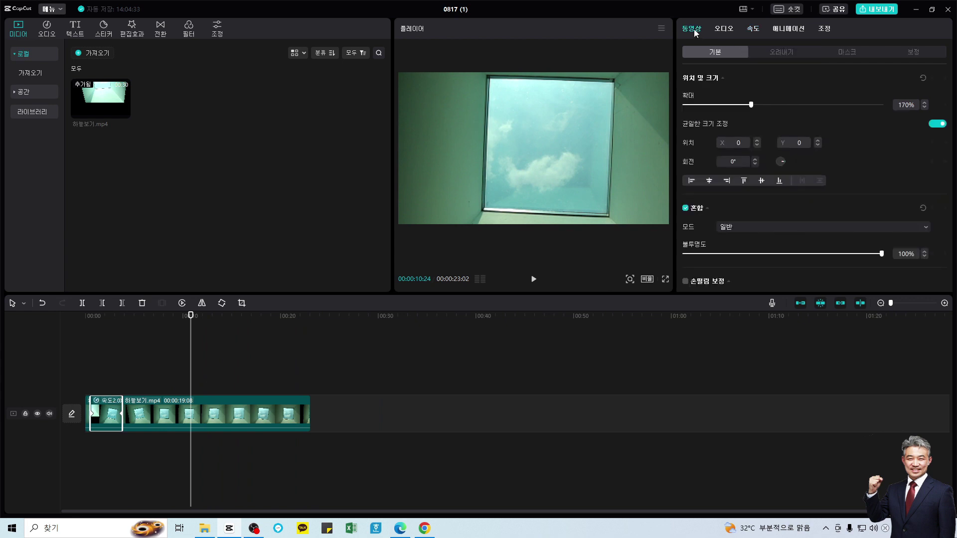
pyautogui.click(192, 418)
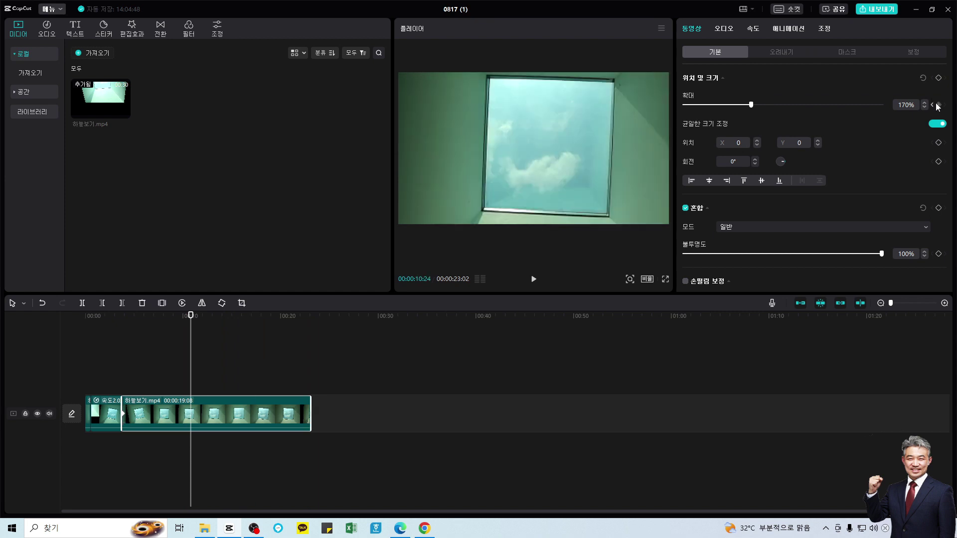
# Add a scale keyframe to the last segment at 00:00:16:24 and set its scale to 100%.
pyautogui.click(249, 357)
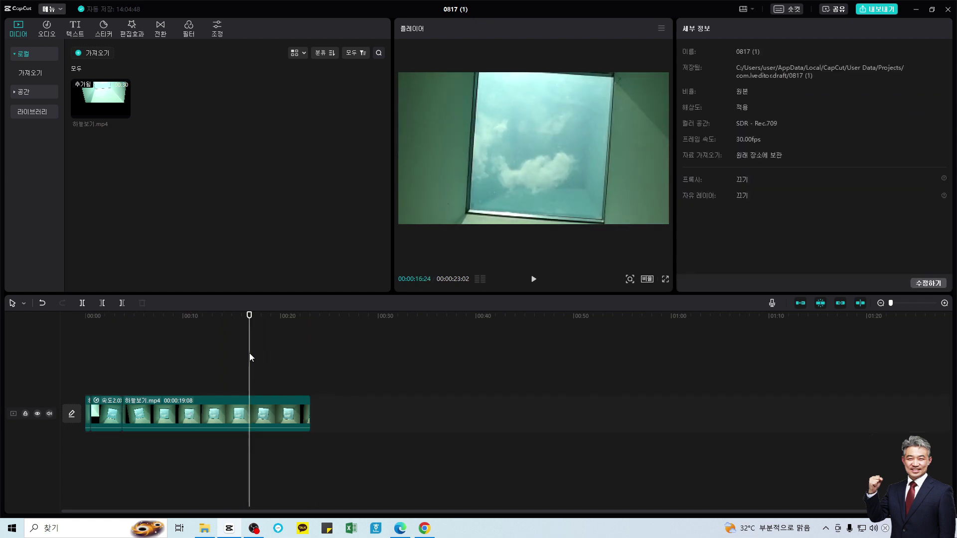
pyautogui.click(295, 414)
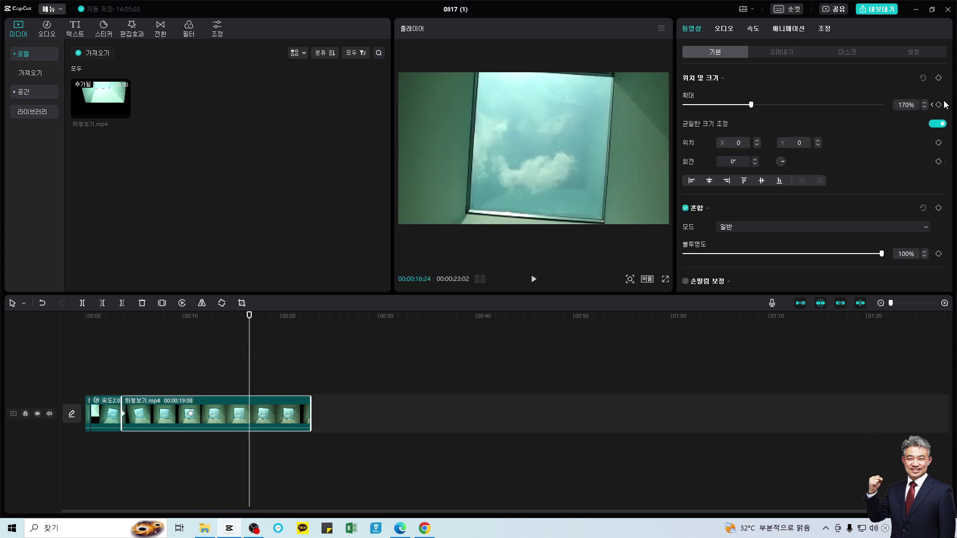
pyautogui.click(906, 103)
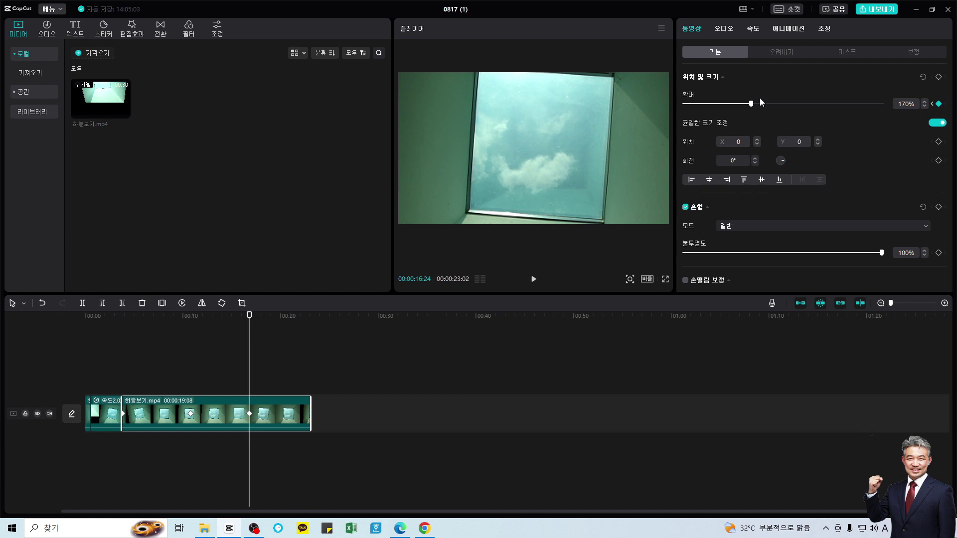
pyautogui.press('BackSpace')
pyautogui.write('100')
pyautogui.press('Return')
# Play the zoom-out section and trim away everything in the last segment after 00:00:21:05.
pyautogui.click(189, 359)
pyautogui.press('space')
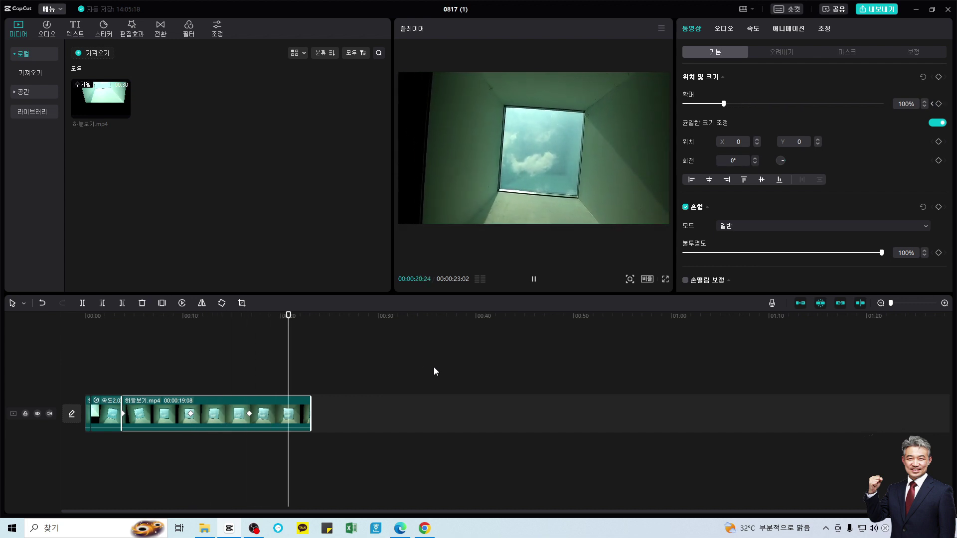
pyautogui.press('w')
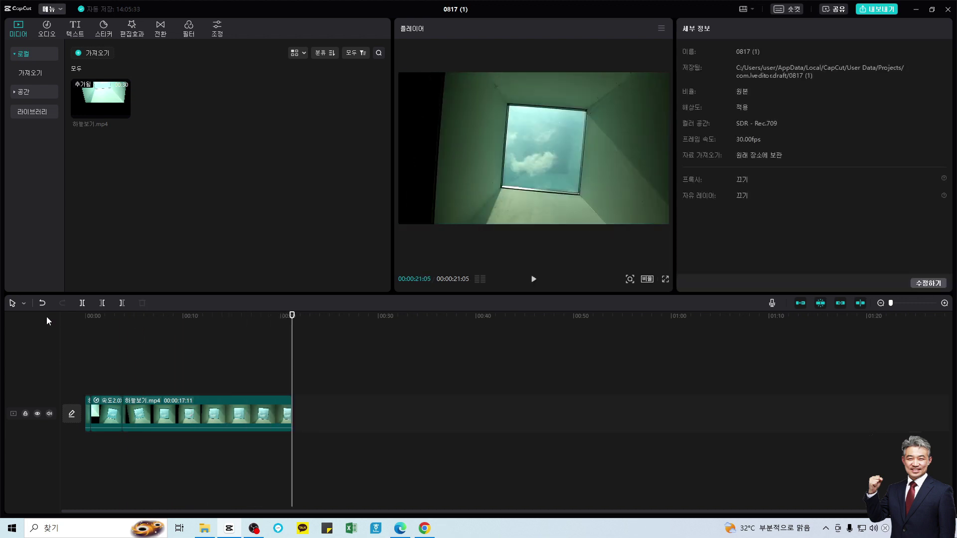
pyautogui.press('space')
# Import the Snowfall Butterflies music file from the 무료음악 folder and place it under the video from the timeline's start.
pyautogui.click(79, 50)
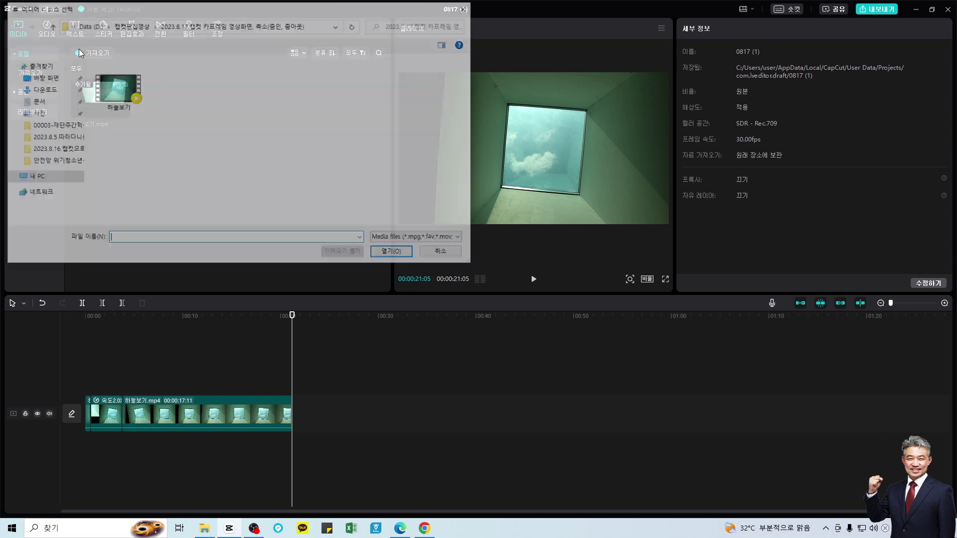
pyautogui.doubleClick(98, 78)
pyautogui.click(130, 177)
pyautogui.click(394, 253)
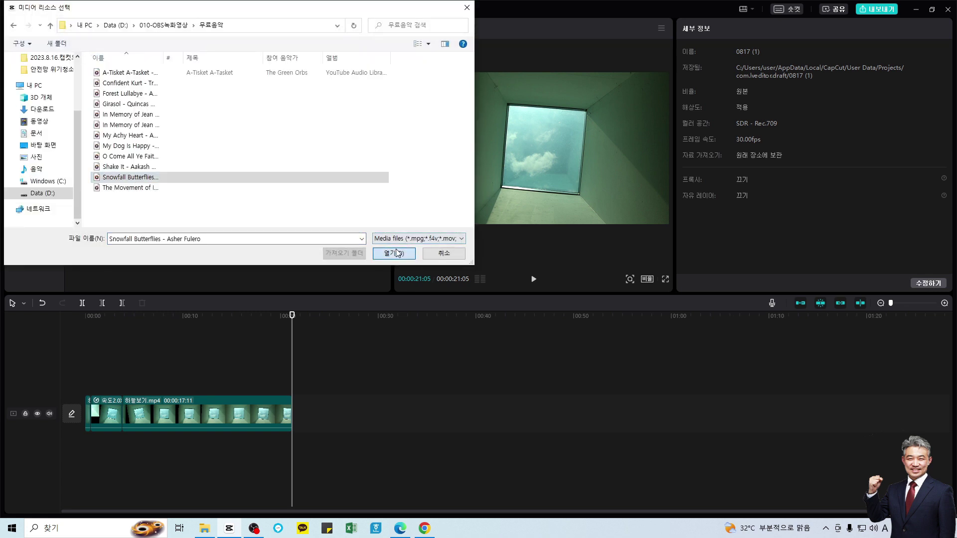
pyautogui.moveTo(165, 91); pyautogui.dragTo(100, 447)
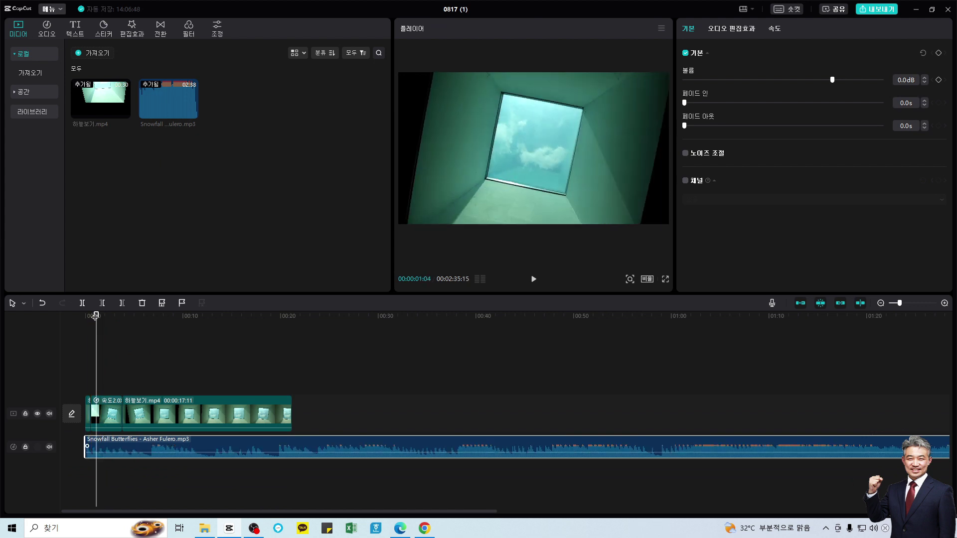
# Play the video from the beginning together with the background music.
pyautogui.click(78, 314)
pyautogui.press('space')
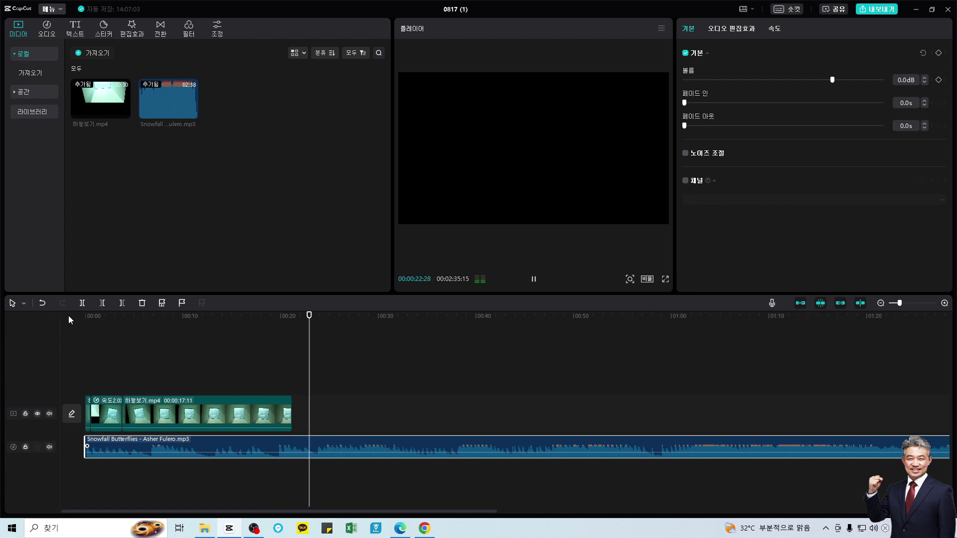
pyautogui.press('space')
# Copy all three video segments and paste seven copies end to end from 00:00:21:05 until they cover the whole music track.
pyautogui.moveTo(354, 411); pyautogui.dragTo(73, 384)
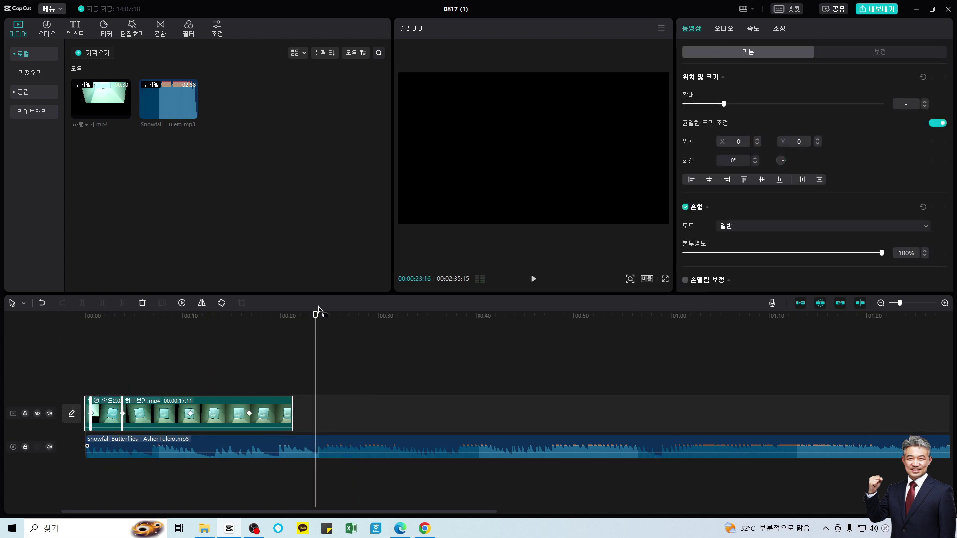
pyautogui.moveTo(306, 319); pyautogui.dragTo(293, 325)
pyautogui.hotkey('ctrl', 'v')
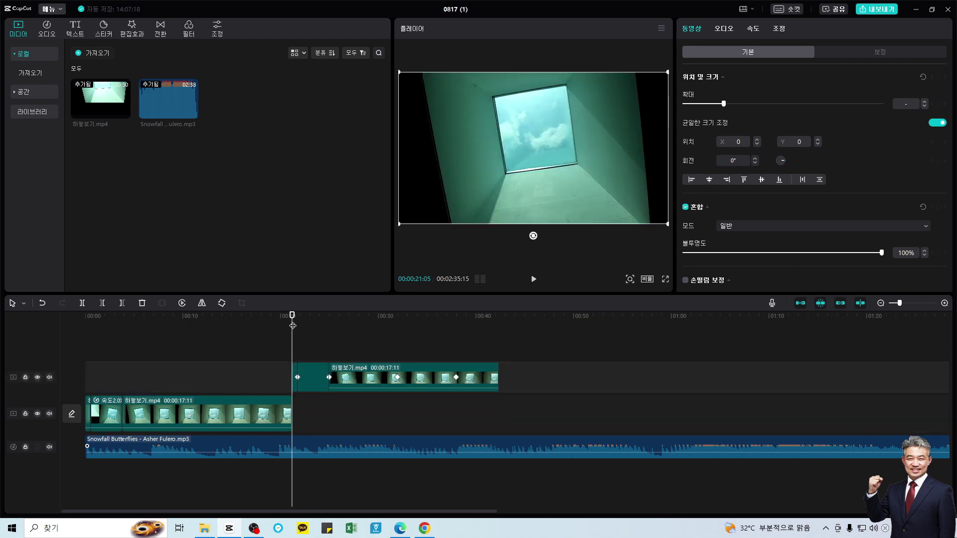
pyautogui.hotkey('ctrl', 'v')
pyautogui.hotkey('ctrl', 'v')
pyautogui.hotkey('ctrl', 'v')
pyautogui.hotkey('ctrl', 'v')
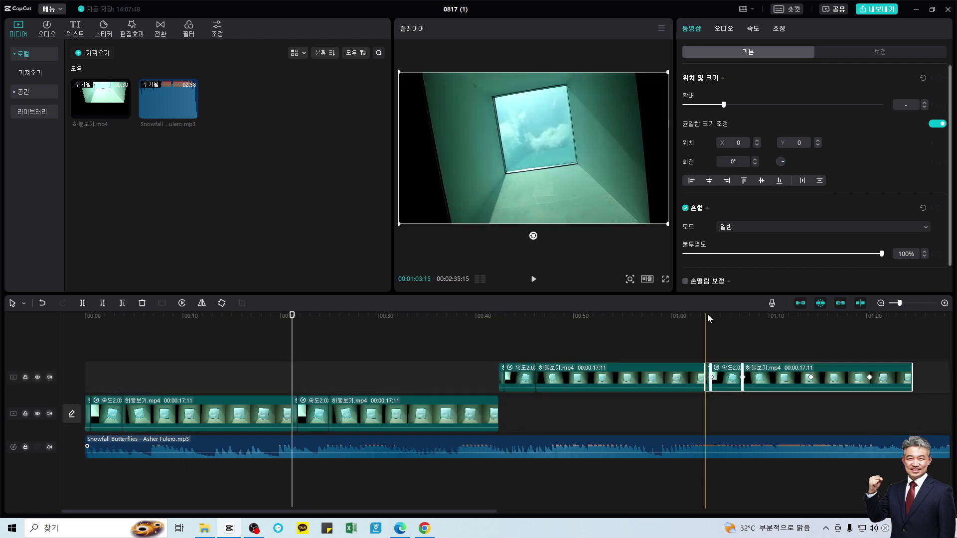
pyautogui.hotkey('ctrl', 'v')
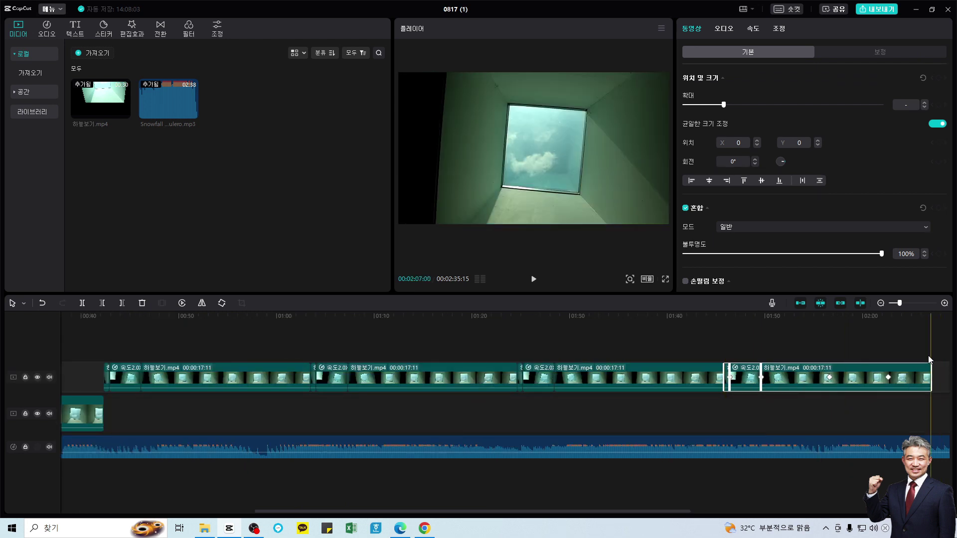
pyautogui.hotkey('ctrl', 'v')
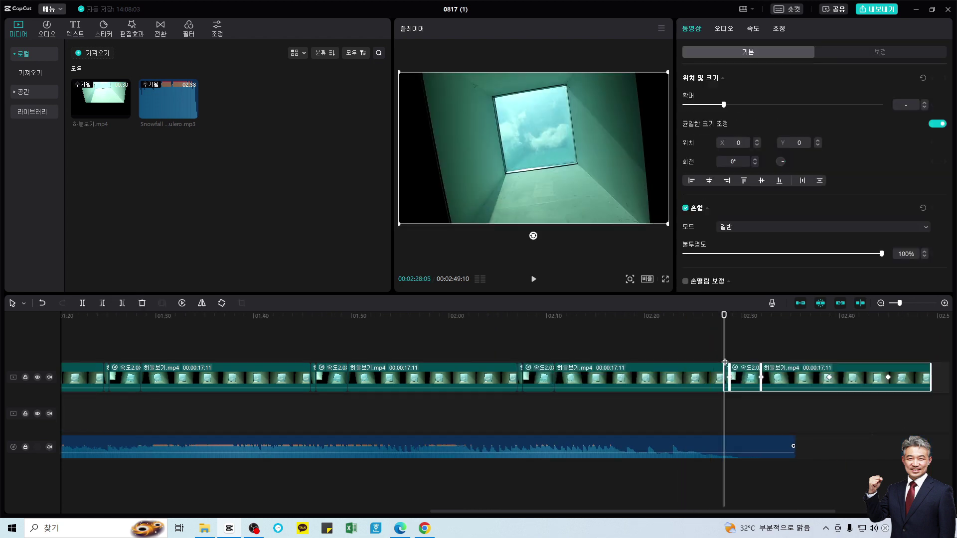